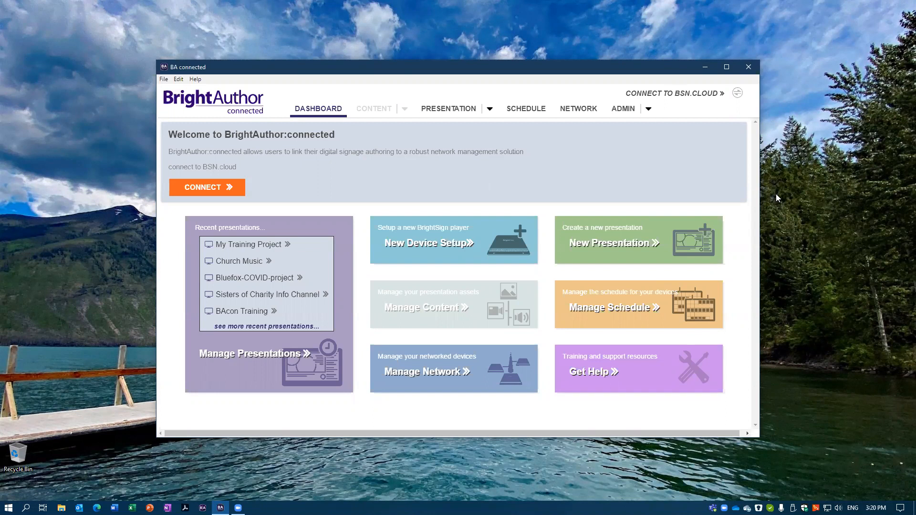
# Step: Start a new presentation and name it 'My New Training Project'
pyautogui.click(629, 243)
pyautogui.click(358, 177)
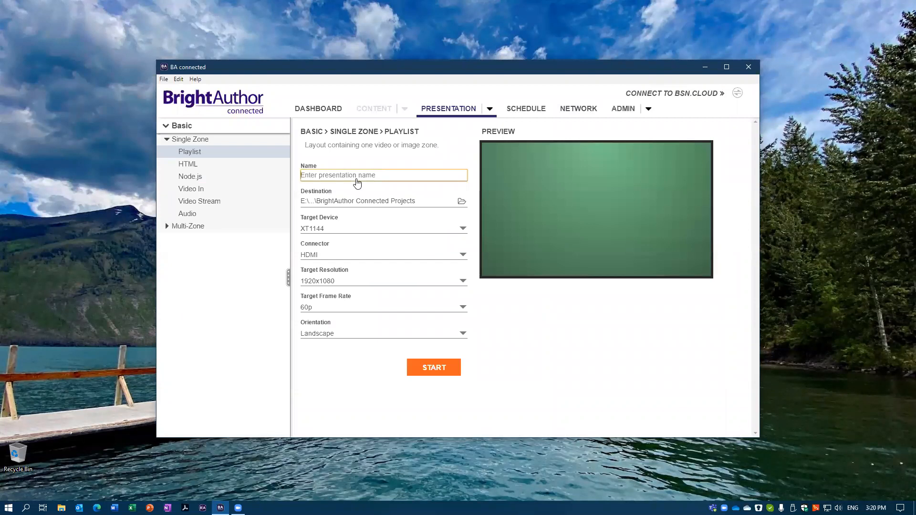
pyautogui.write('My New Tra')
pyautogui.write('ining')
pyautogui.write(' Project')
# Step: Create the presentation with these settings and move to editing its zone content
pyautogui.click(438, 367)
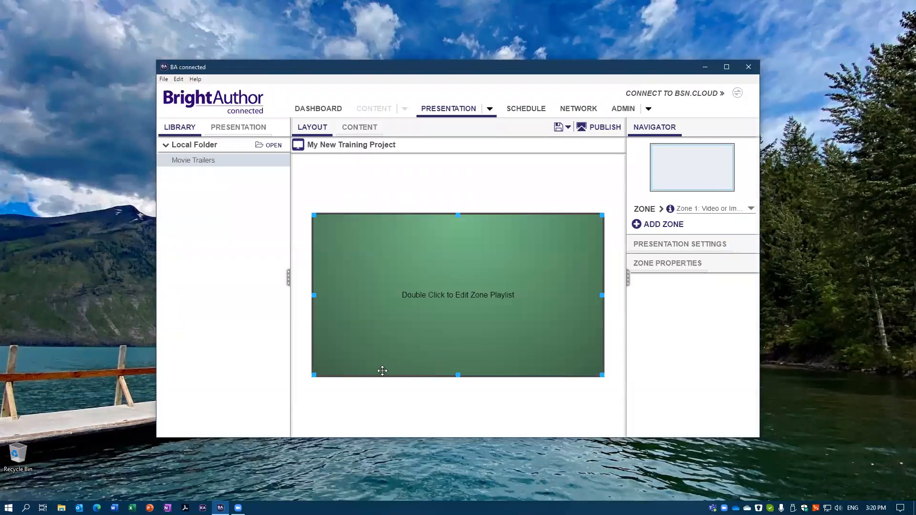
pyautogui.click(359, 127)
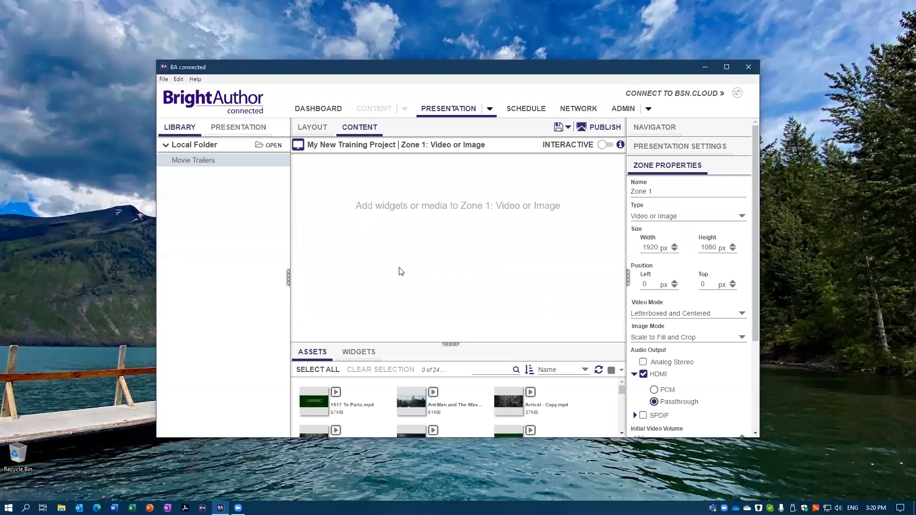
# Step: Add the Ant-Man and The Wasp, 1517 To Paris and Arrival trailers to the playlist and save
pyautogui.moveTo(432, 400); pyautogui.dragTo(401, 221)
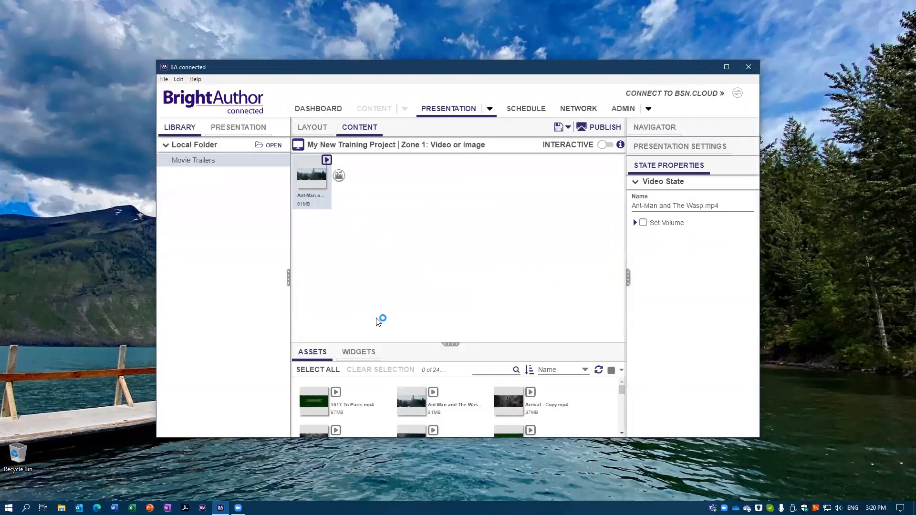
pyautogui.moveTo(314, 402); pyautogui.dragTo(383, 208)
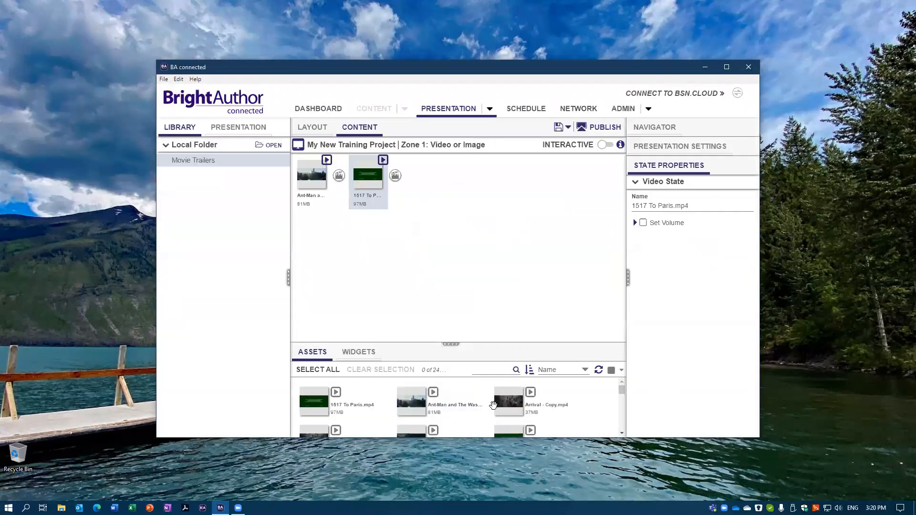
pyautogui.moveTo(508, 400); pyautogui.dragTo(455, 227)
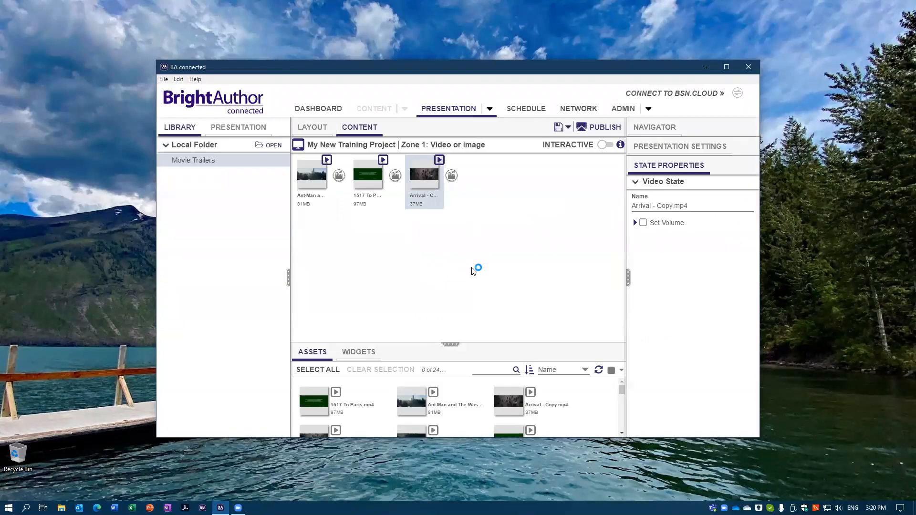
pyautogui.hotkey('ctrl', 's')
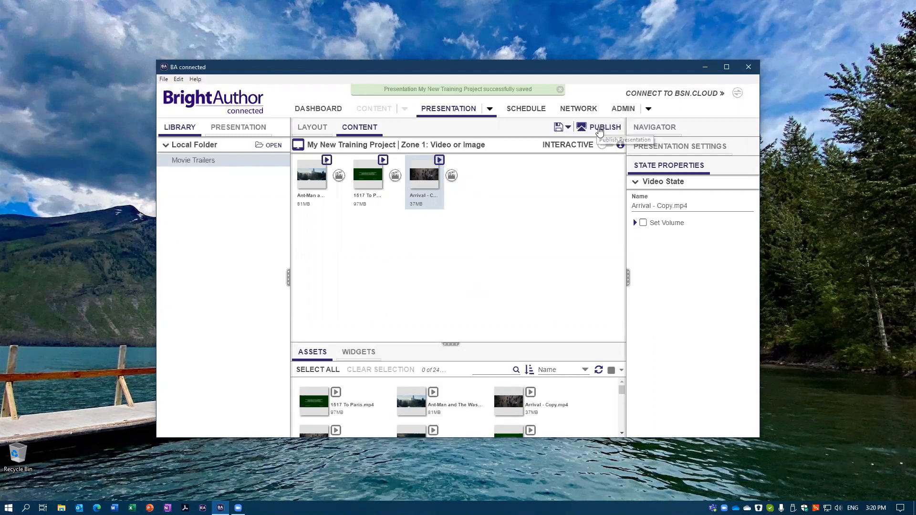
# Step: Review the publishing schedule and destination storage type choices for the project
pyautogui.click(600, 130)
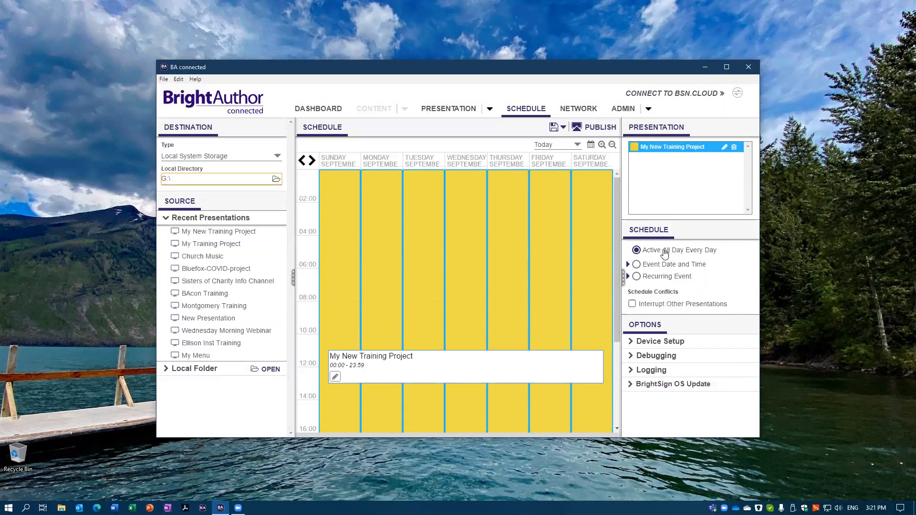
pyautogui.click(276, 156)
pyautogui.click(244, 166)
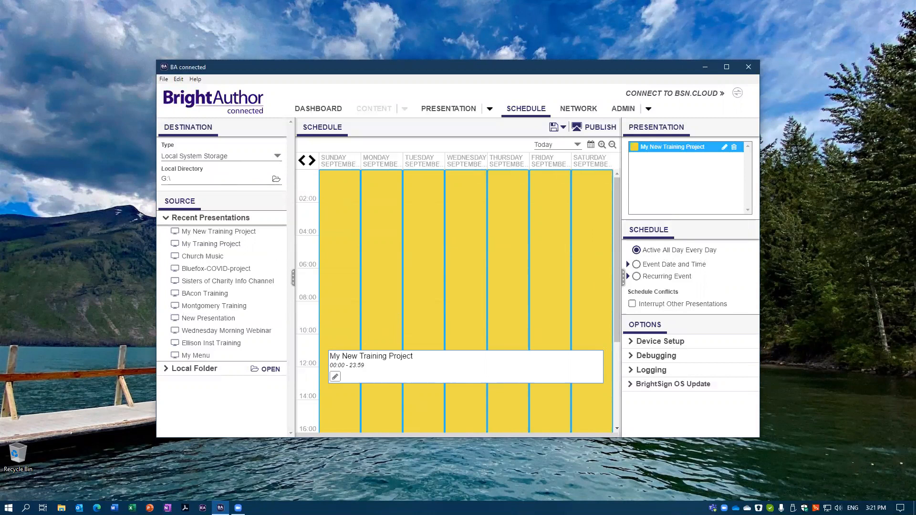
# Step: Check in File Explorer that the SDCARD (G:) drive is present
pyautogui.click(61, 508)
pyautogui.click(358, 324)
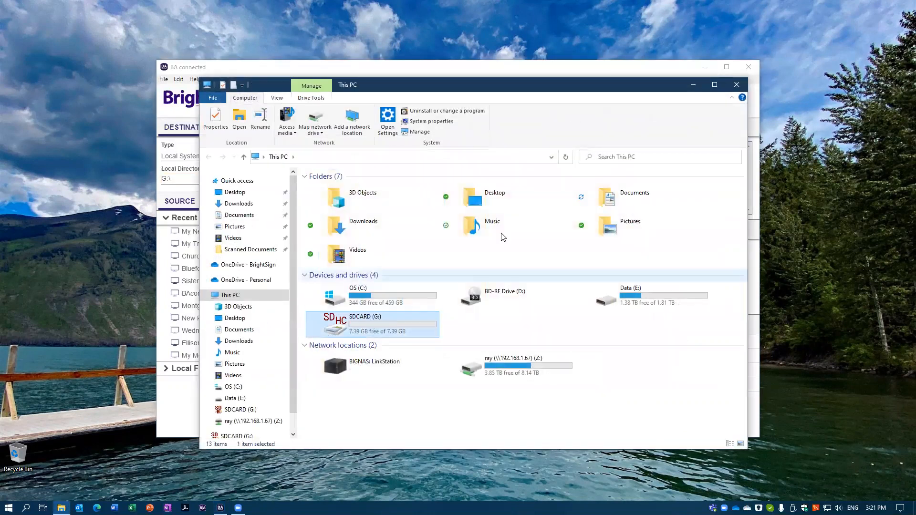
pyautogui.click(736, 85)
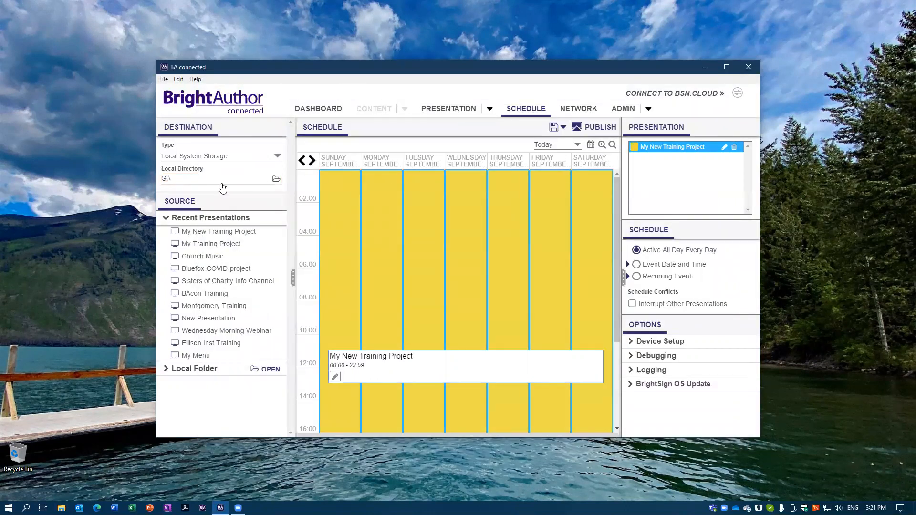
# Step: Choose SDCARD (G:) as the local publish directory and publish the presentation to it
pyautogui.click(276, 179)
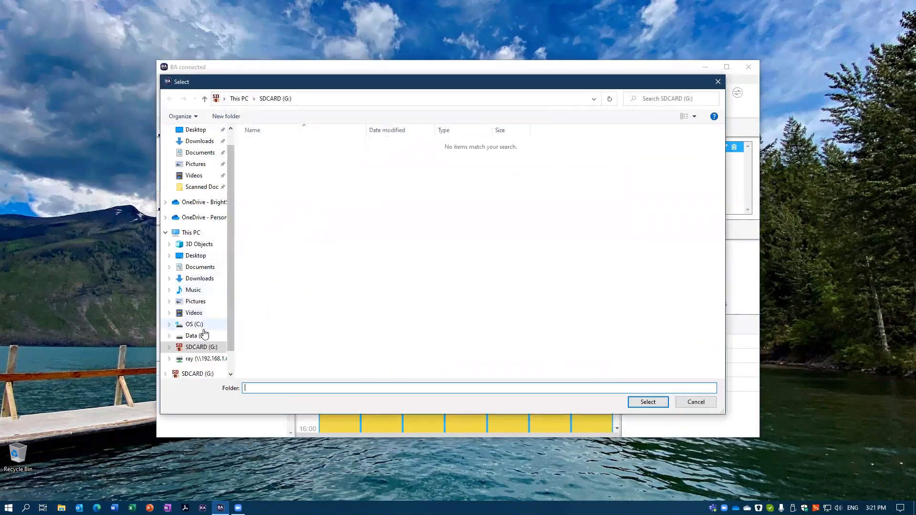
pyautogui.click(196, 336)
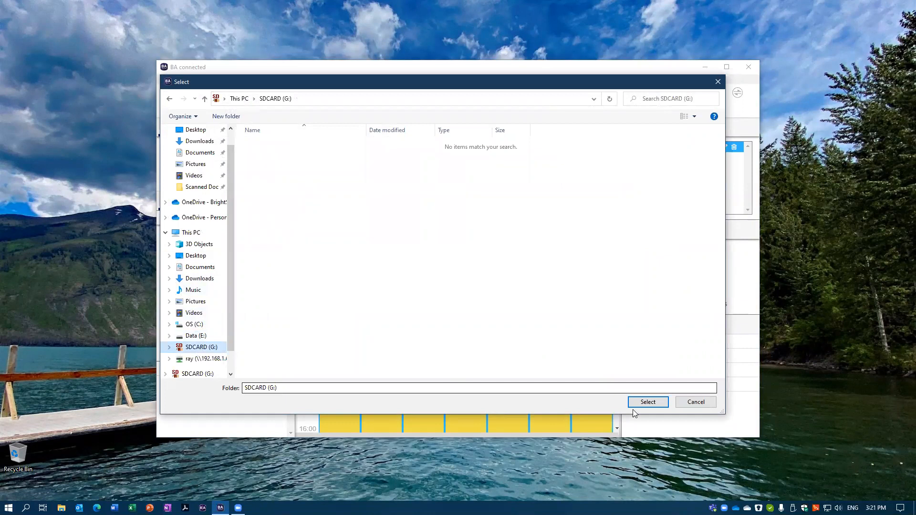
pyautogui.click(648, 402)
pyautogui.click(600, 127)
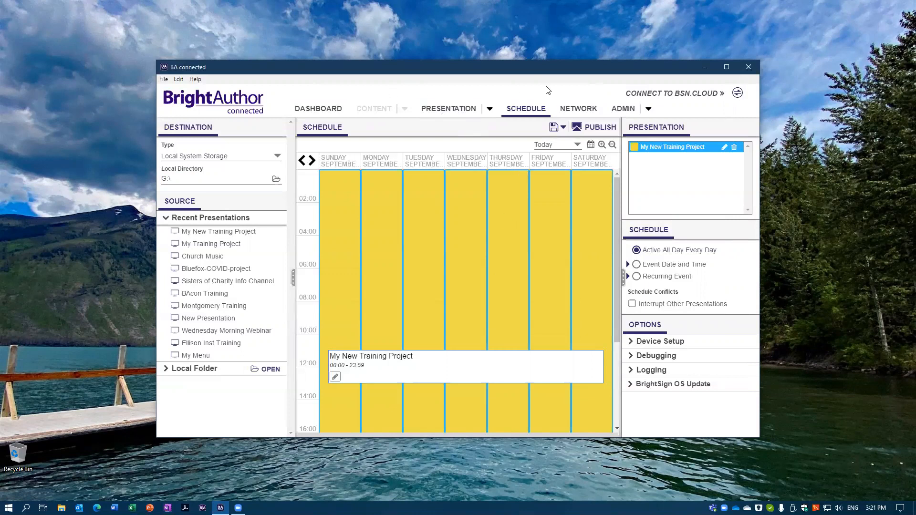
pyautogui.click(61, 507)
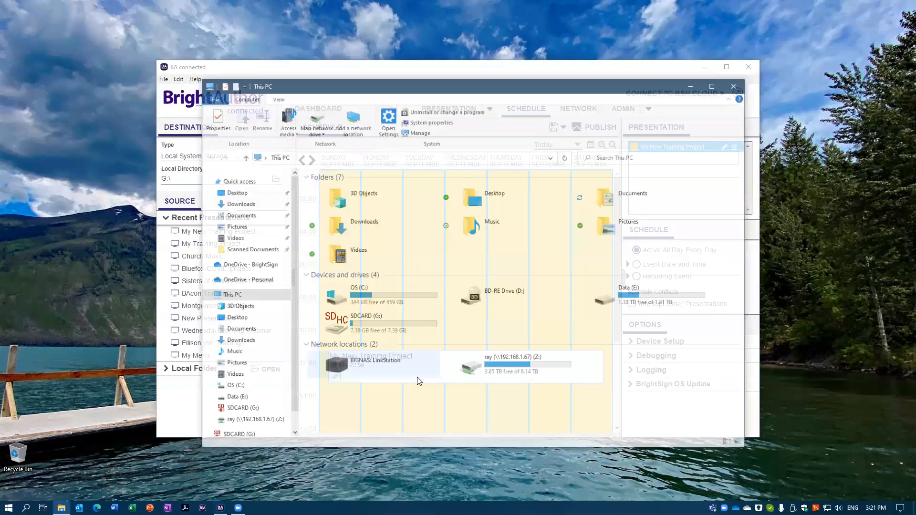
pyautogui.doubleClick(373, 322)
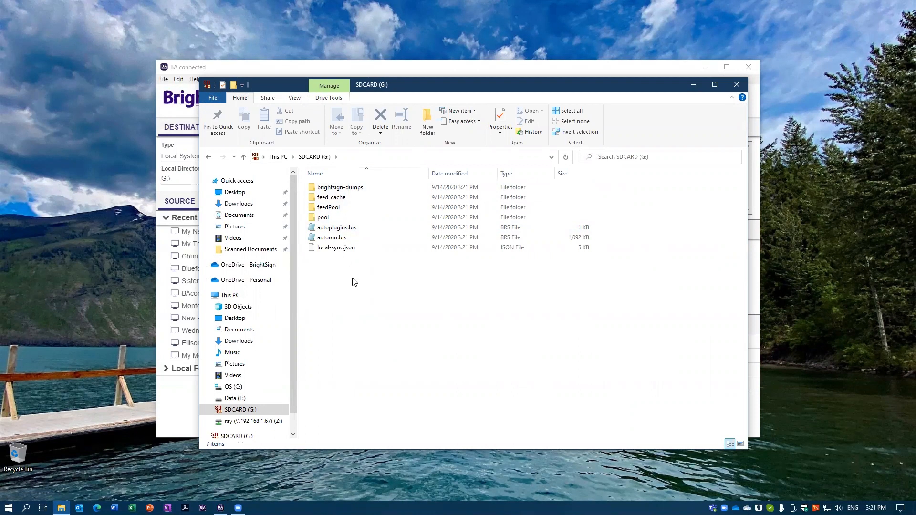
pyautogui.click(738, 86)
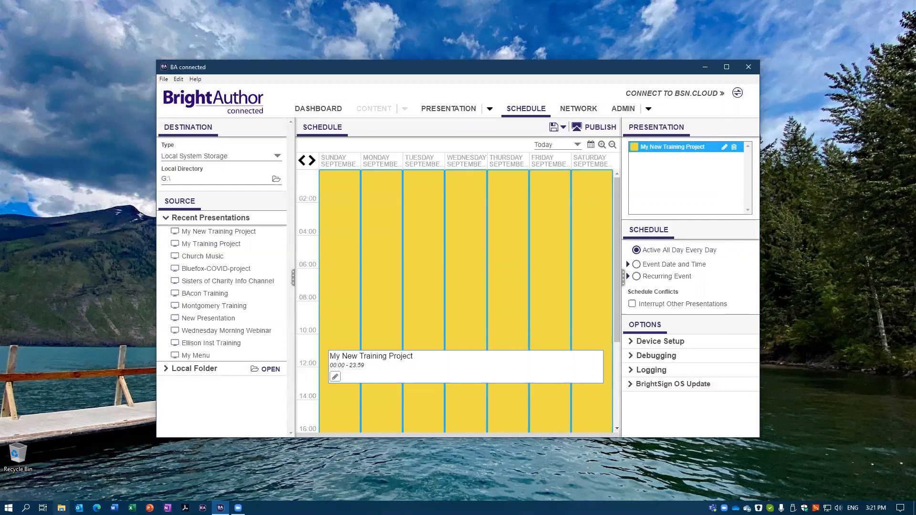
# Step: Eject the SDCARD (G:) drive in File Explorer and close it
pyautogui.click(61, 508)
pyautogui.rightClick(370, 323)
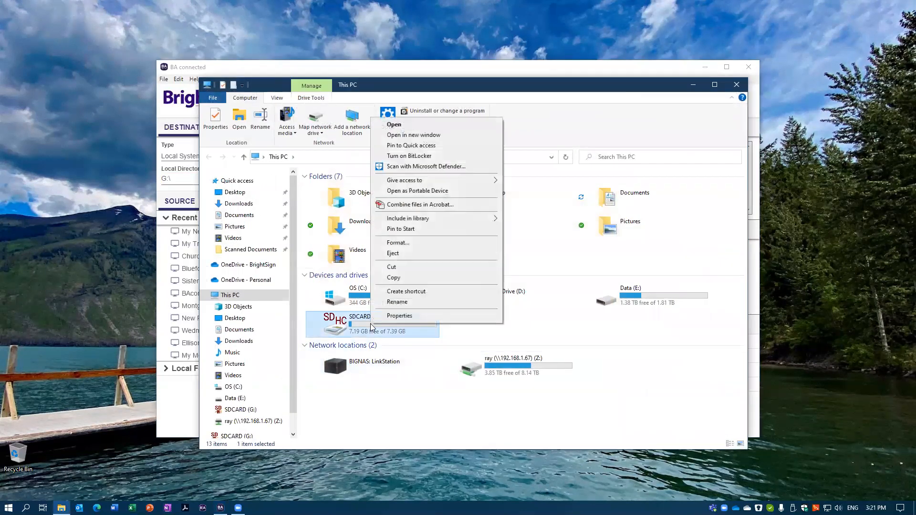
pyautogui.click(401, 254)
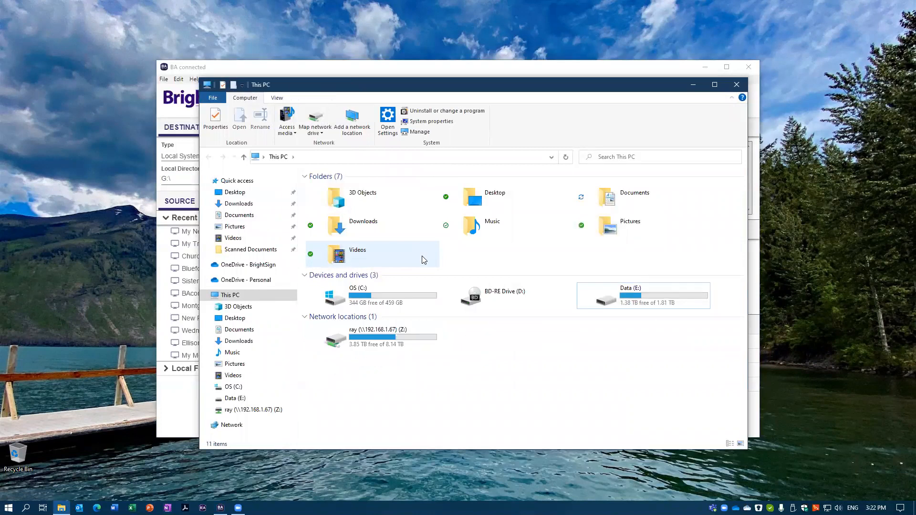
pyautogui.click(736, 85)
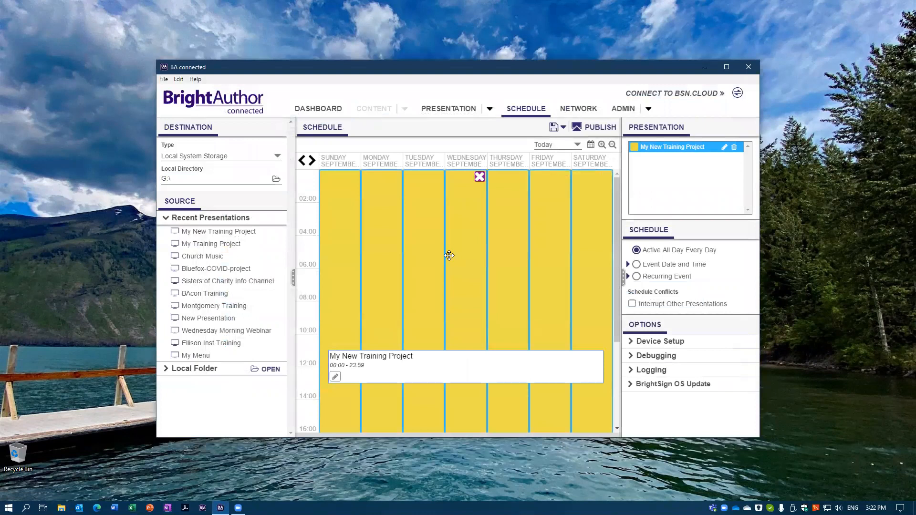